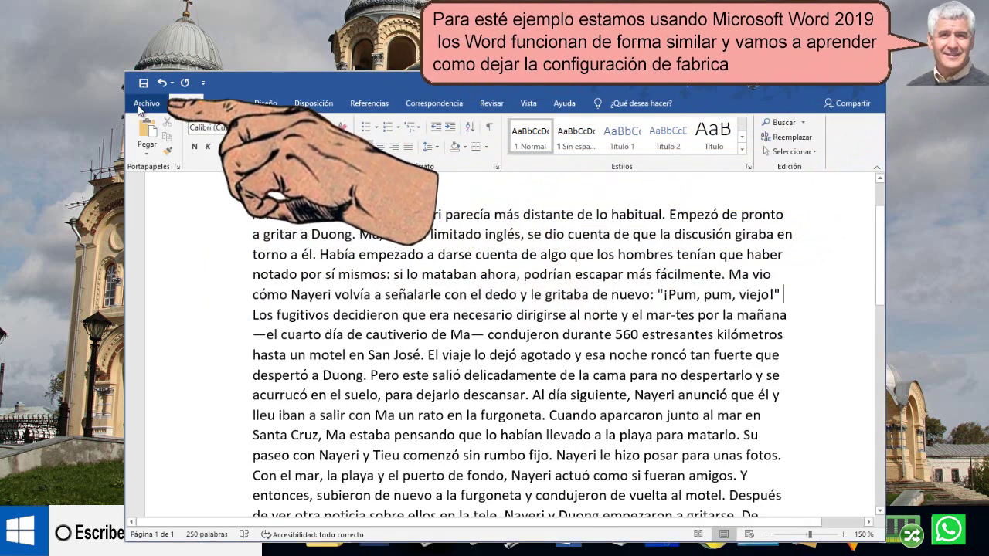
Step: Open Word Options from the Archivo backstage view, landing on the General page
{"action": "left_click", "coordinate": [139, 106]}
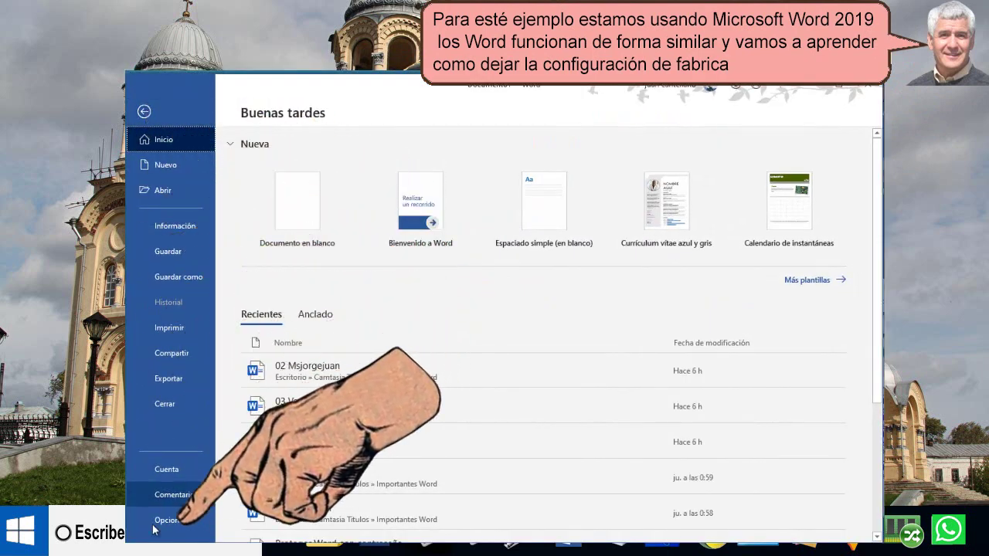
{"action": "left_click", "coordinate": [159, 526]}
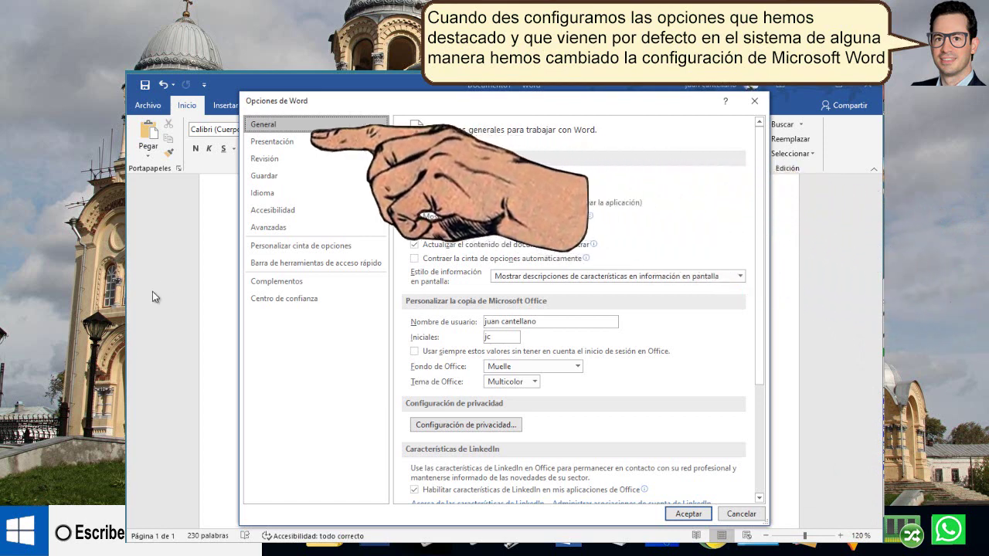
Step: Review the Presentación and Revisión pages, then scroll the Avanzadas settings to the bottom
{"action": "left_click", "coordinate": [271, 143]}
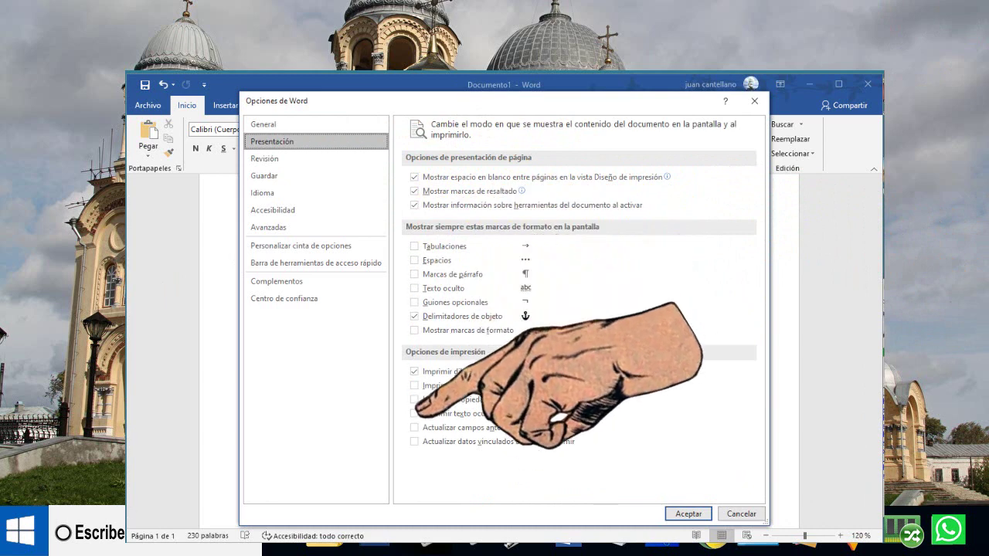
{"action": "left_click", "coordinate": [264, 159]}
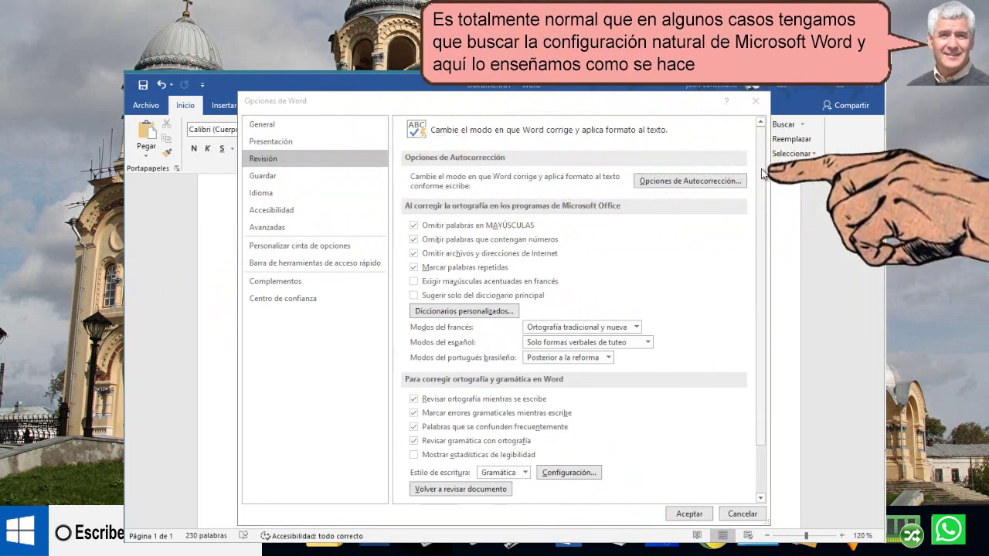
{"action": "scroll", "coordinate": [762, 174], "scroll_direction": "down", "scroll_amount": 3}
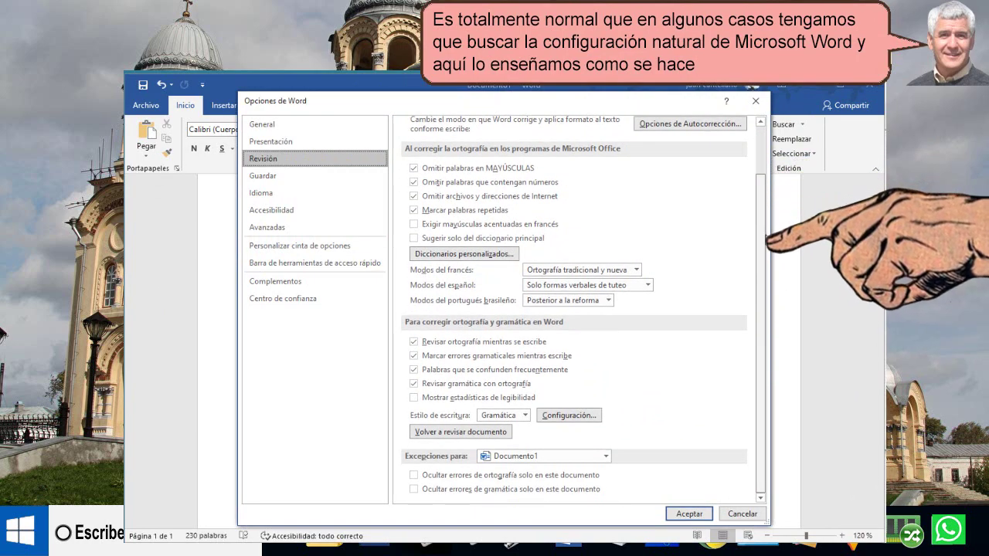
{"action": "scroll", "coordinate": [761, 255], "scroll_direction": "up", "scroll_amount": 2}
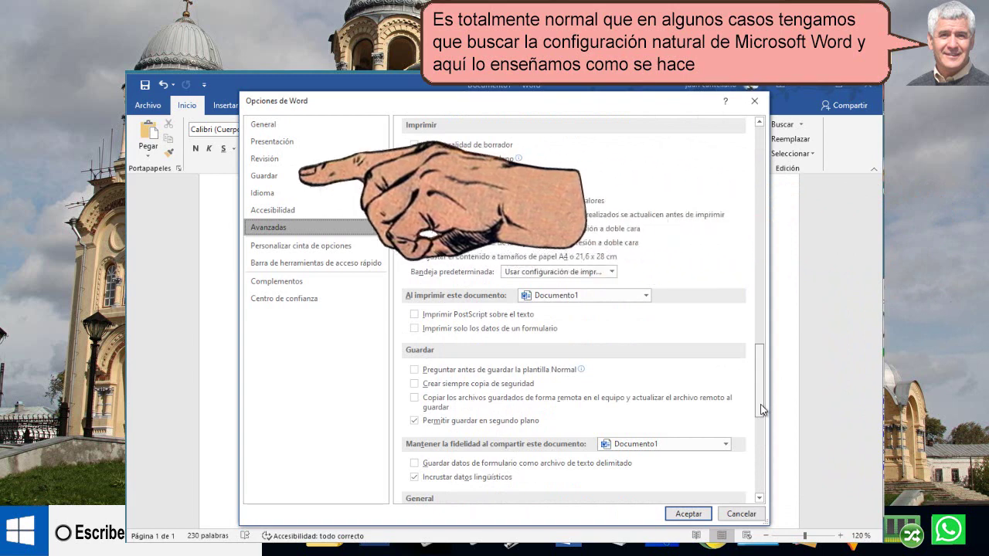
{"action": "left_click_drag", "start_coordinate": [761, 418], "coordinate": [767, 489]}
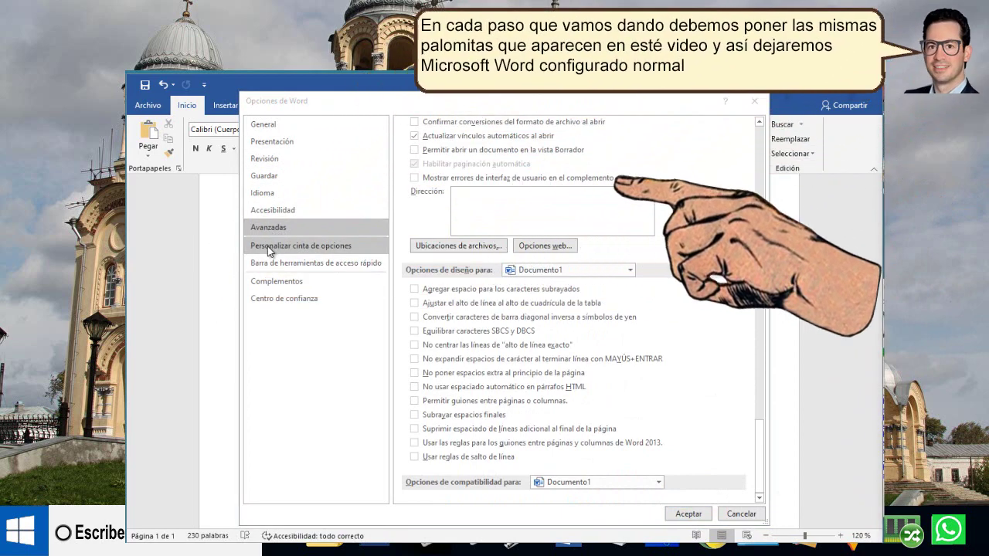
{"action": "left_click", "coordinate": [268, 245]}
{"action": "left_click", "coordinate": [264, 176]}
{"action": "left_click", "coordinate": [264, 193]}
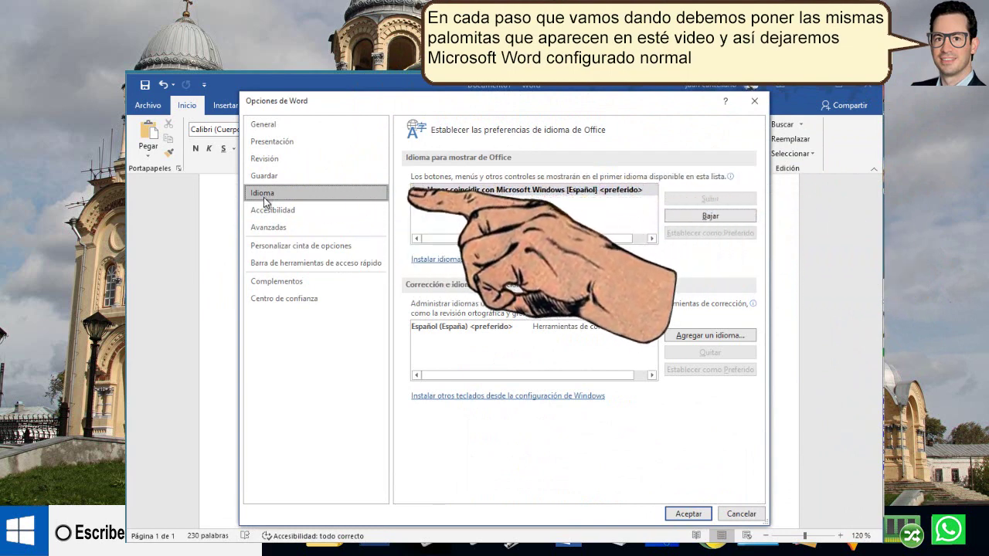
{"action": "left_click", "coordinate": [264, 211]}
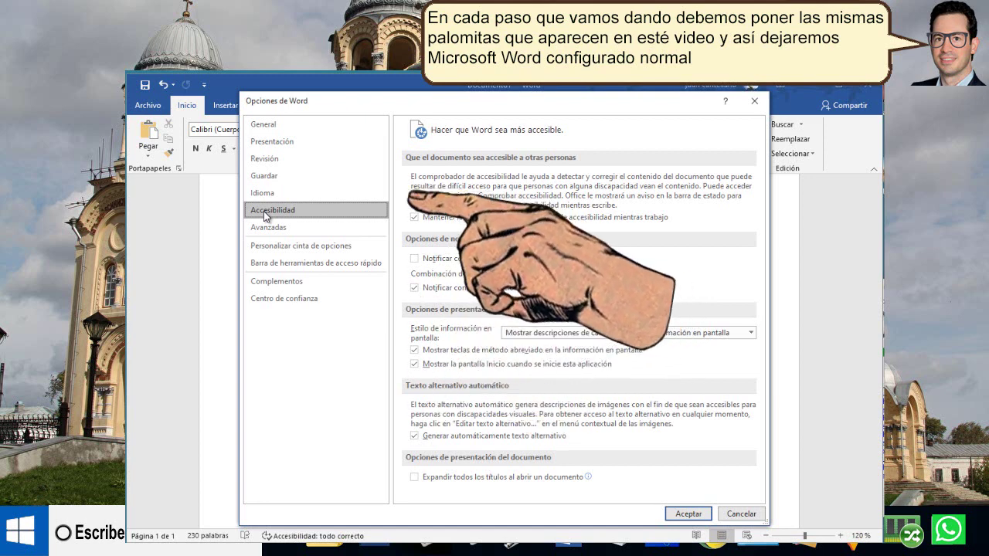
{"action": "left_click", "coordinate": [263, 231]}
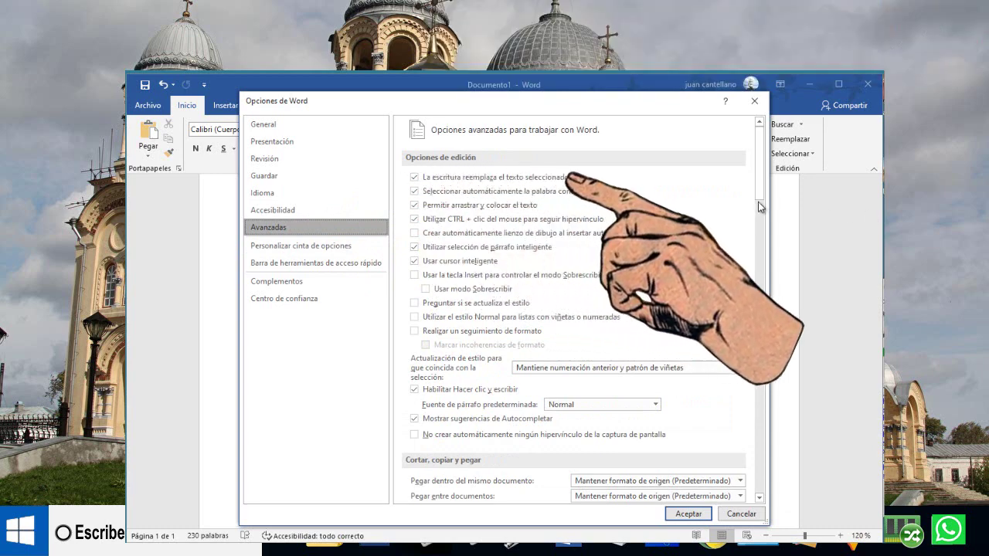
{"action": "left_click_drag", "start_coordinate": [763, 202], "coordinate": [762, 485]}
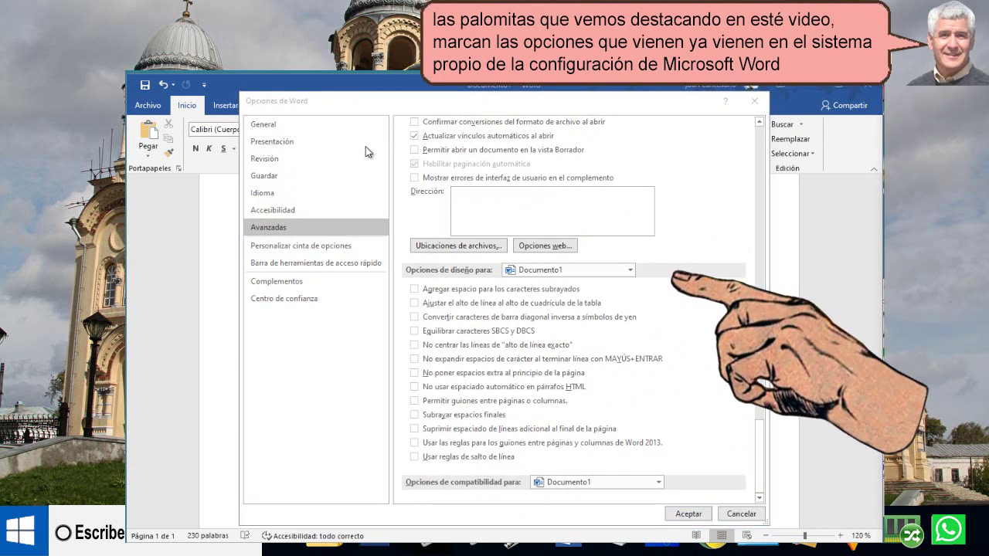
Step: On Personalizar cinta de opciones, inspect the Programador, Vista, Revisar and Referencias tab groups
{"action": "left_click", "coordinate": [305, 246]}
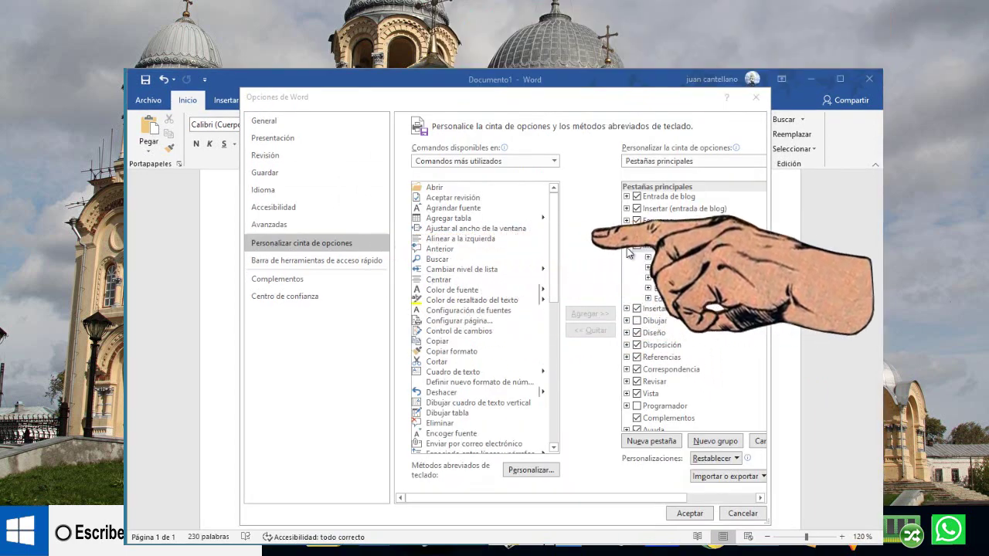
{"action": "left_click", "coordinate": [626, 246]}
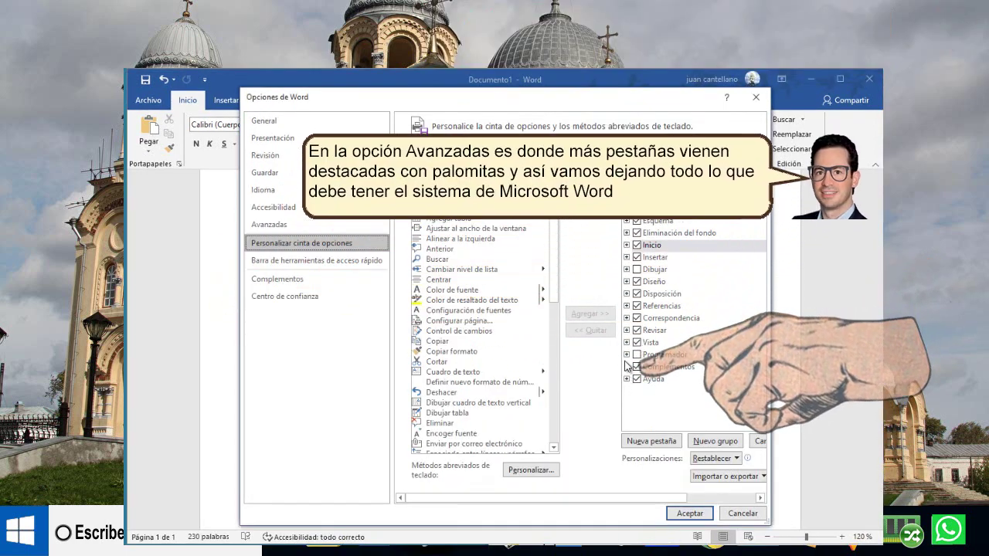
{"action": "left_click", "coordinate": [627, 355]}
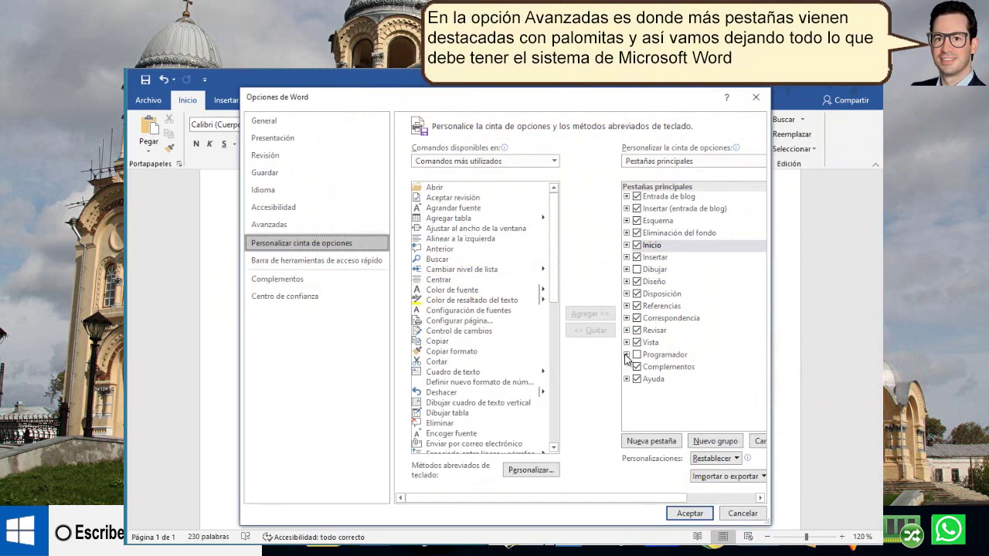
{"action": "left_click", "coordinate": [627, 343]}
{"action": "left_click", "coordinate": [627, 343]}
{"action": "left_click", "coordinate": [627, 331]}
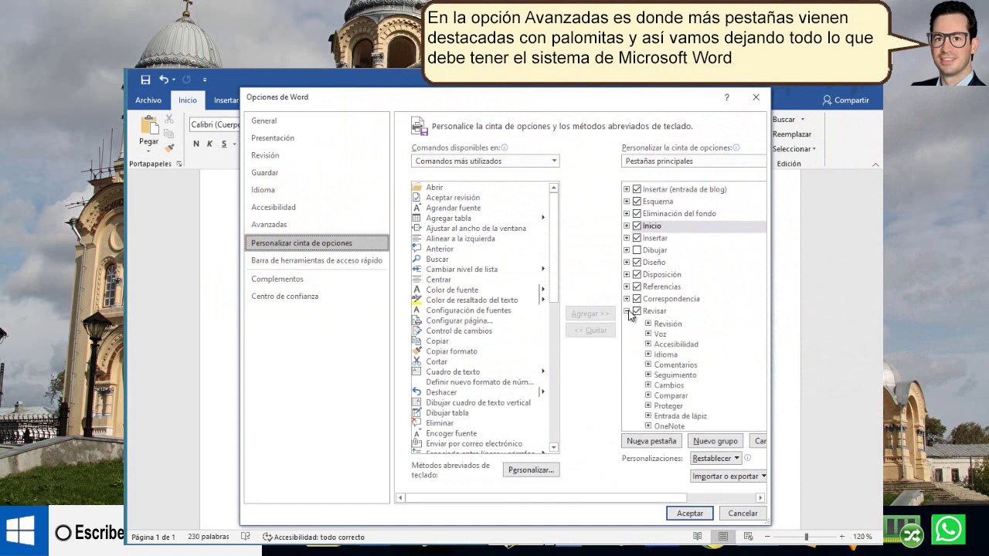
{"action": "left_click", "coordinate": [627, 311]}
{"action": "left_click", "coordinate": [626, 306]}
{"action": "left_click", "coordinate": [627, 306]}
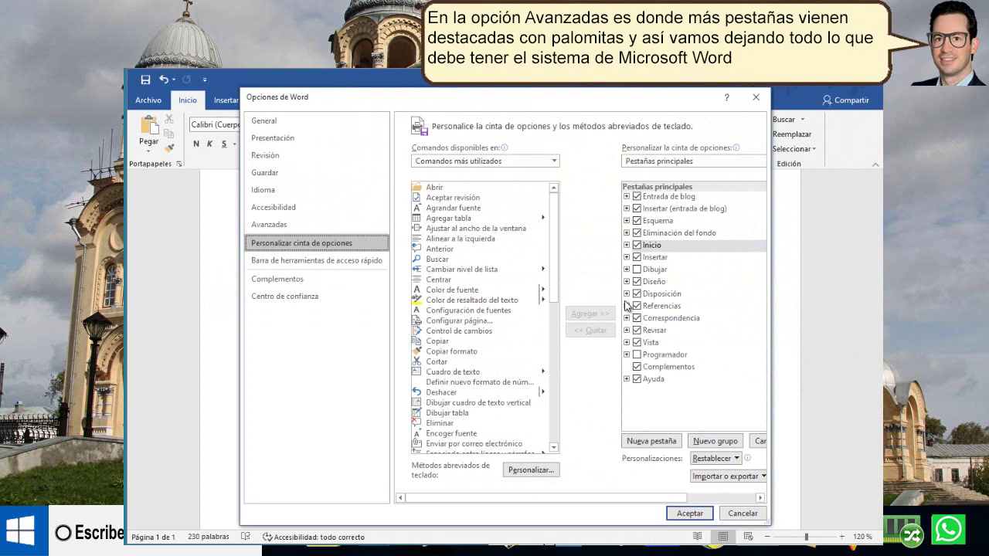
Step: Expand and collapse the Disposición, Diseño, Dibujar, Insertar and Inicio tab groups
{"action": "left_click", "coordinate": [626, 294]}
{"action": "left_click", "coordinate": [627, 293]}
{"action": "left_click", "coordinate": [626, 281]}
{"action": "left_click", "coordinate": [627, 281]}
{"action": "left_click", "coordinate": [626, 269]}
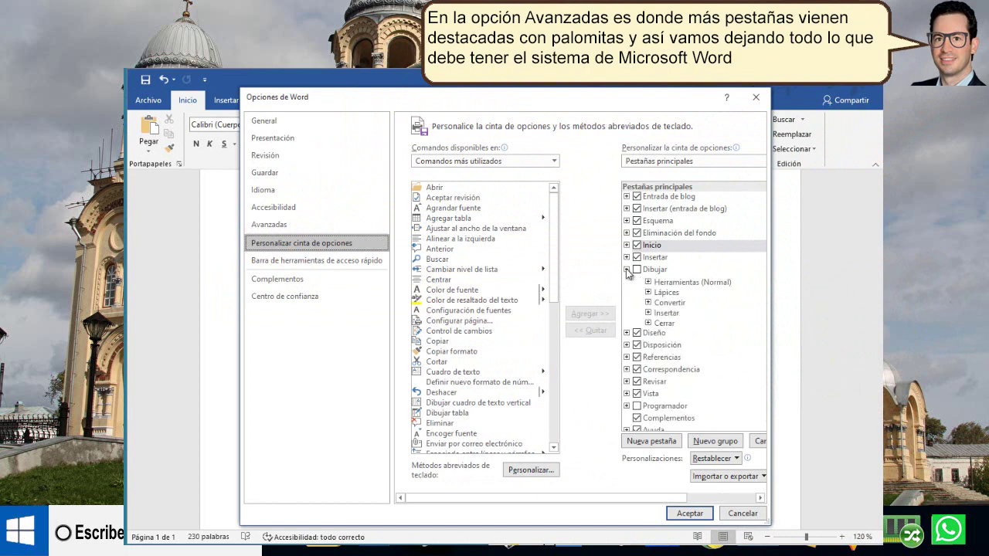
{"action": "left_click", "coordinate": [626, 268]}
{"action": "left_click", "coordinate": [627, 257]}
{"action": "left_click", "coordinate": [627, 258]}
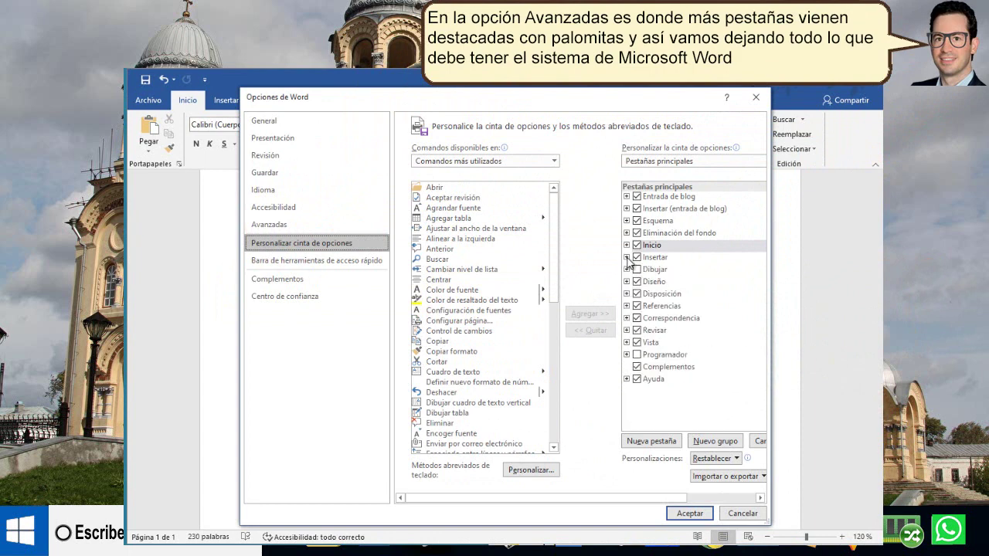
{"action": "left_click", "coordinate": [626, 245]}
{"action": "left_click", "coordinate": [627, 245]}
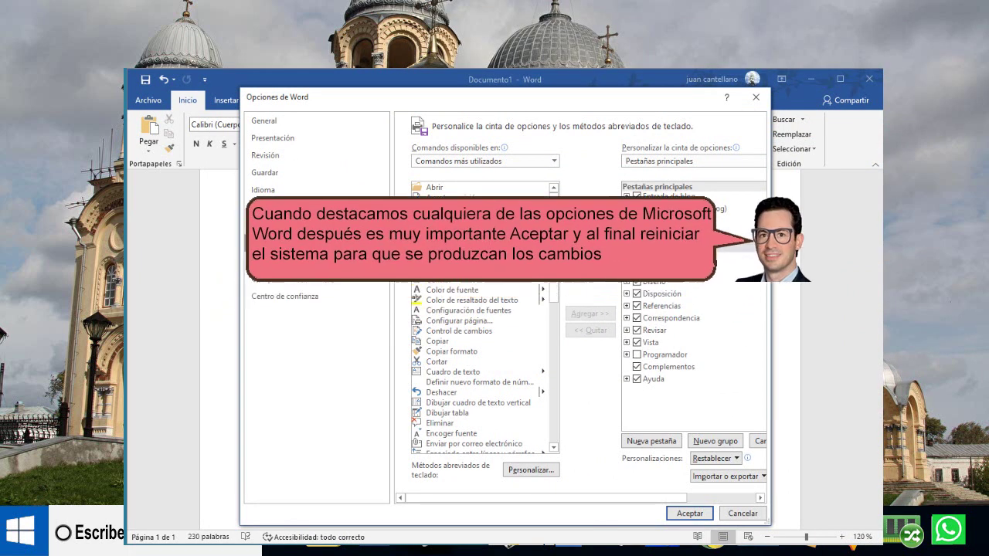
Step: Inspect the Eliminación del fondo, Esquema, Insertar (entrada de blog) and Entrada de blog groups
{"action": "left_click", "coordinate": [627, 233]}
{"action": "left_click", "coordinate": [626, 232]}
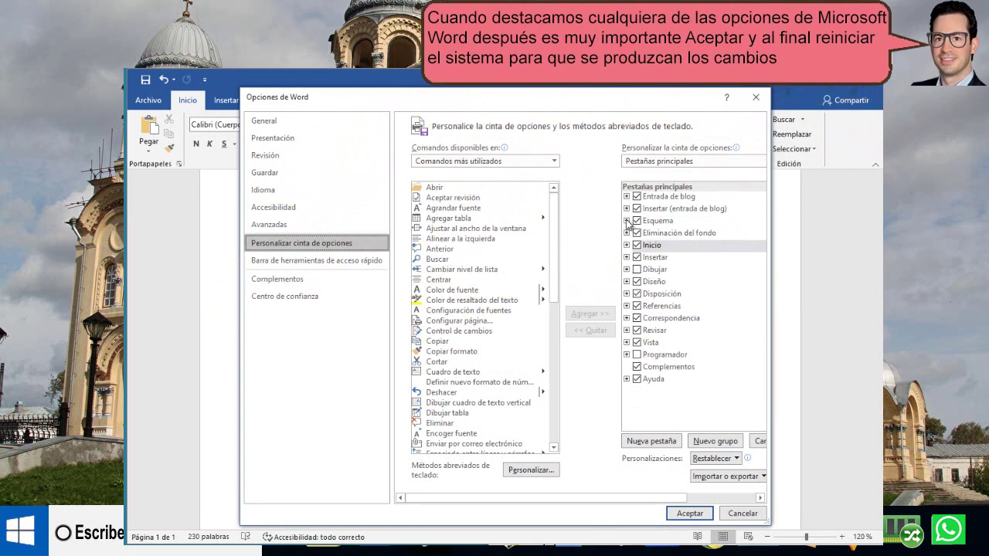
{"action": "left_click", "coordinate": [627, 221]}
{"action": "left_click", "coordinate": [627, 221]}
{"action": "left_click", "coordinate": [627, 209]}
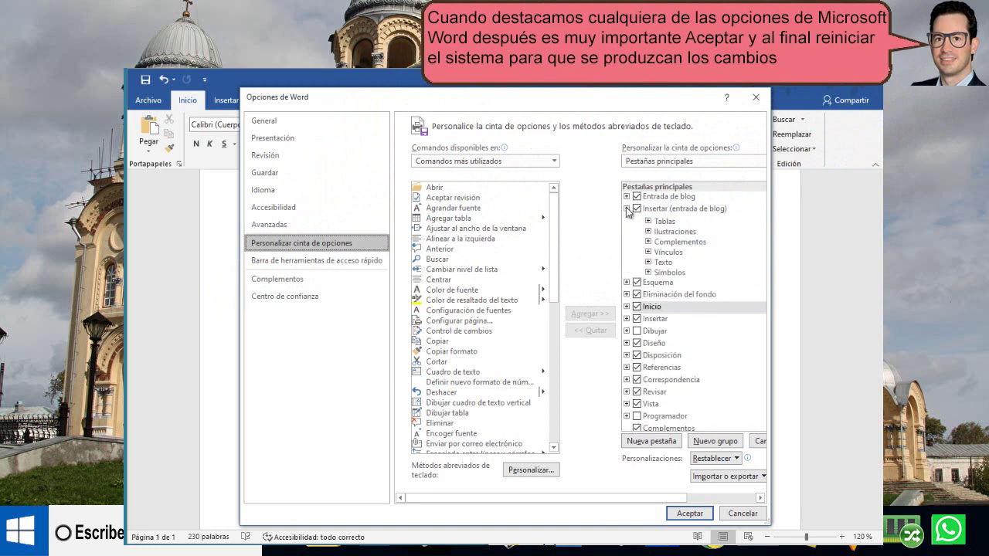
{"action": "left_click", "coordinate": [626, 209]}
{"action": "left_click", "coordinate": [627, 196]}
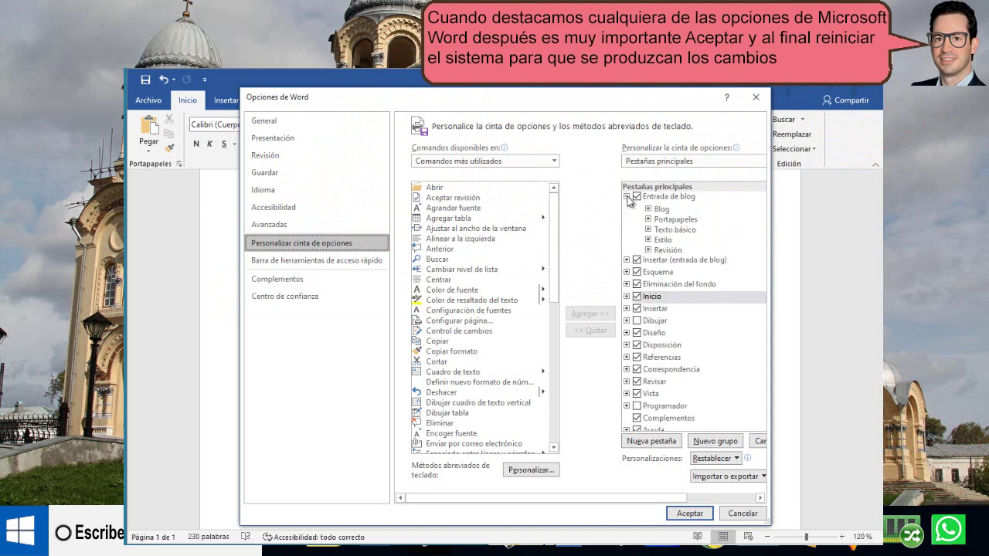
{"action": "left_click", "coordinate": [627, 196]}
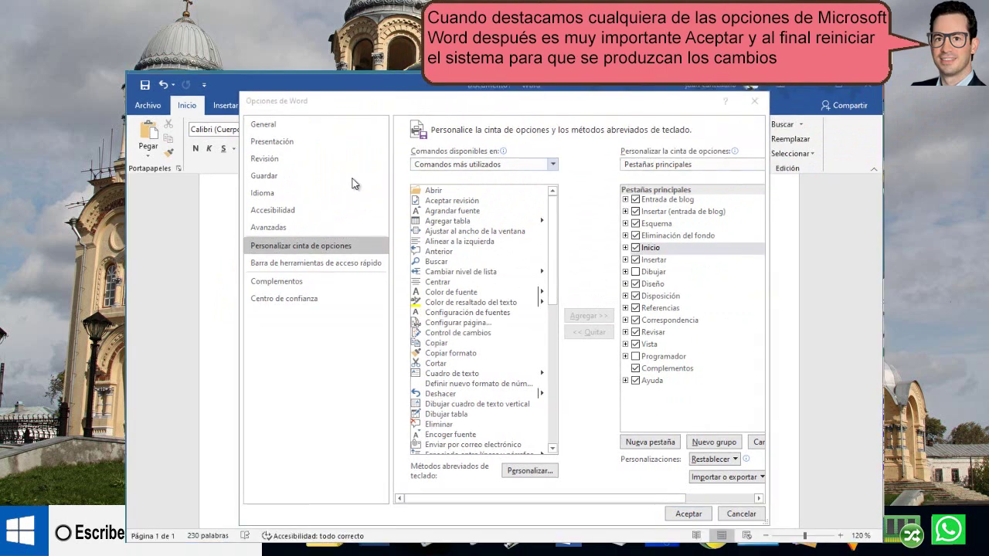
Step: Review the Barra de herramientas de acceso rápido, Complementos and Centro de confianza pages
{"action": "left_click", "coordinate": [264, 266]}
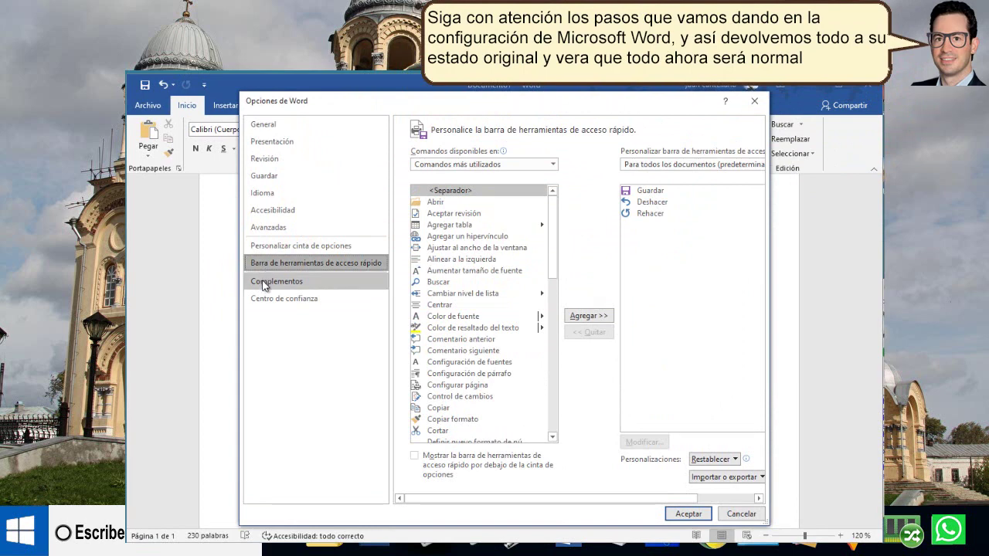
{"action": "left_click", "coordinate": [265, 284]}
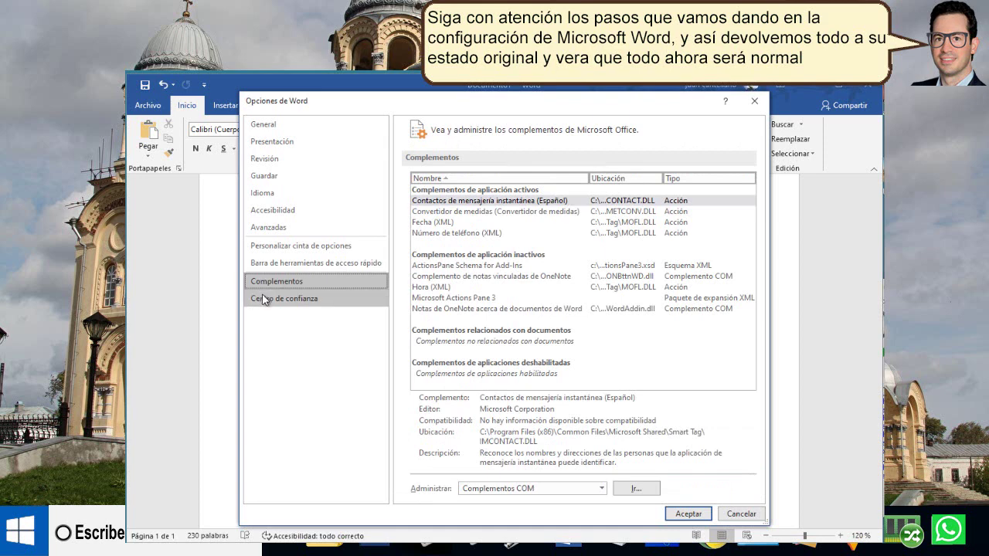
{"action": "left_click", "coordinate": [264, 300]}
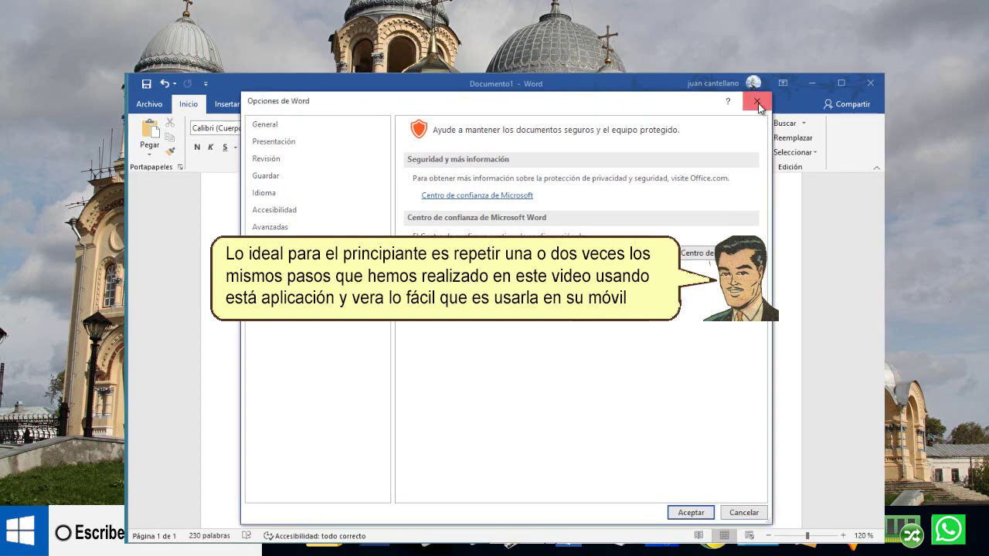
{"action": "left_click", "coordinate": [758, 102]}
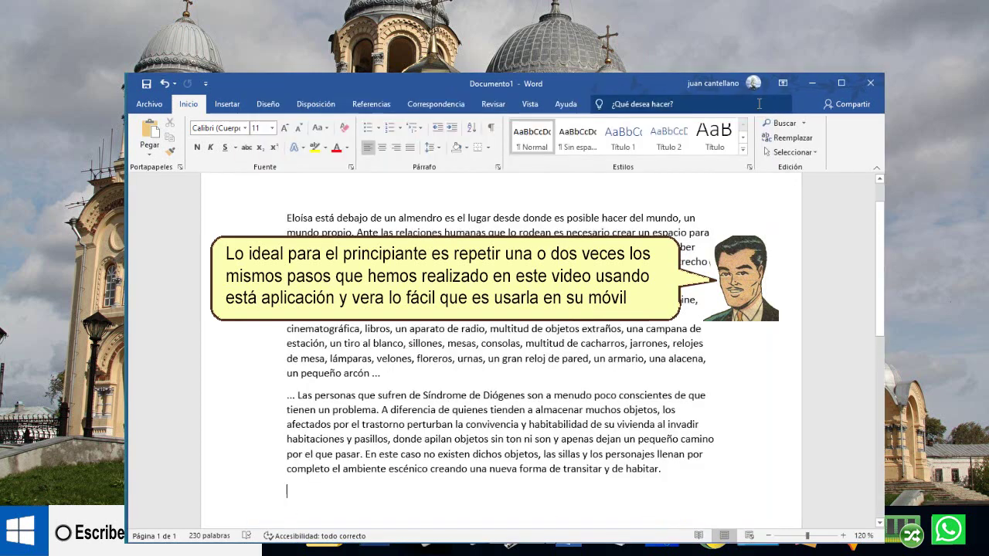